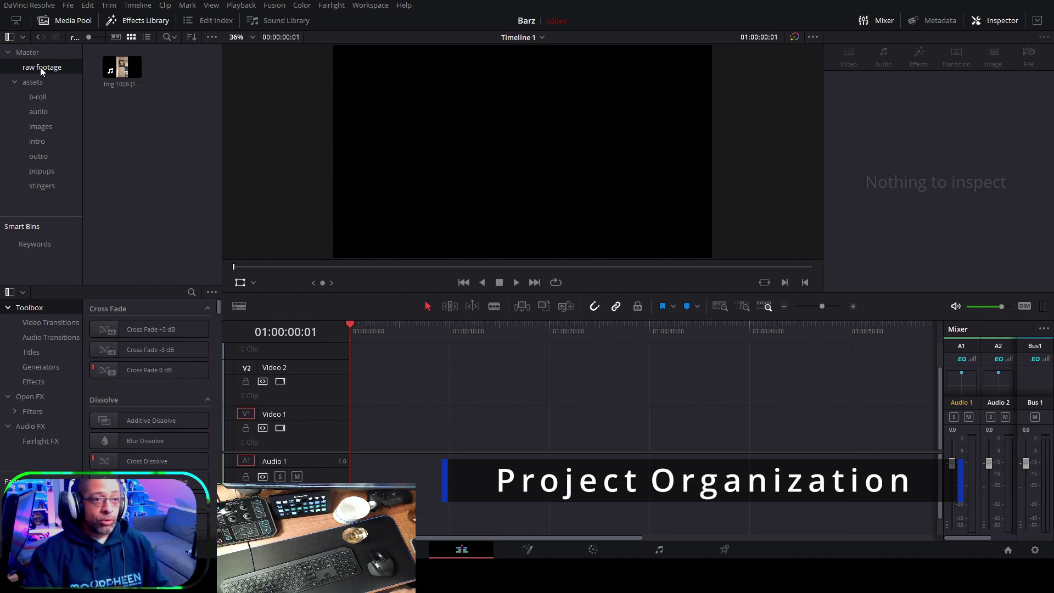
# Browse the assets, intro and popups bins, then show the raw footage clip on the Media page
pyautogui.click(32, 81)
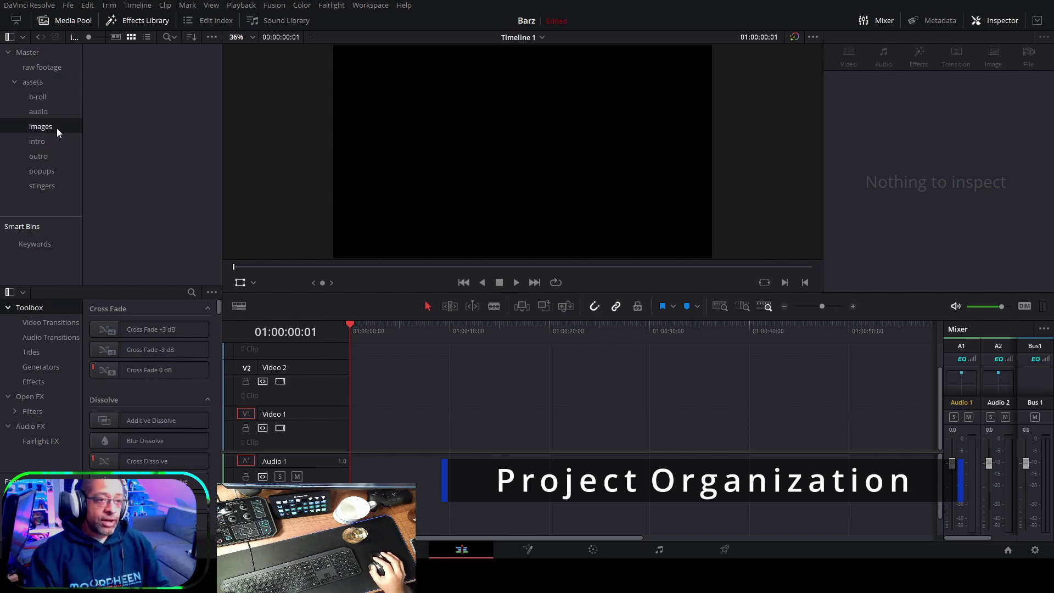
pyautogui.click(42, 142)
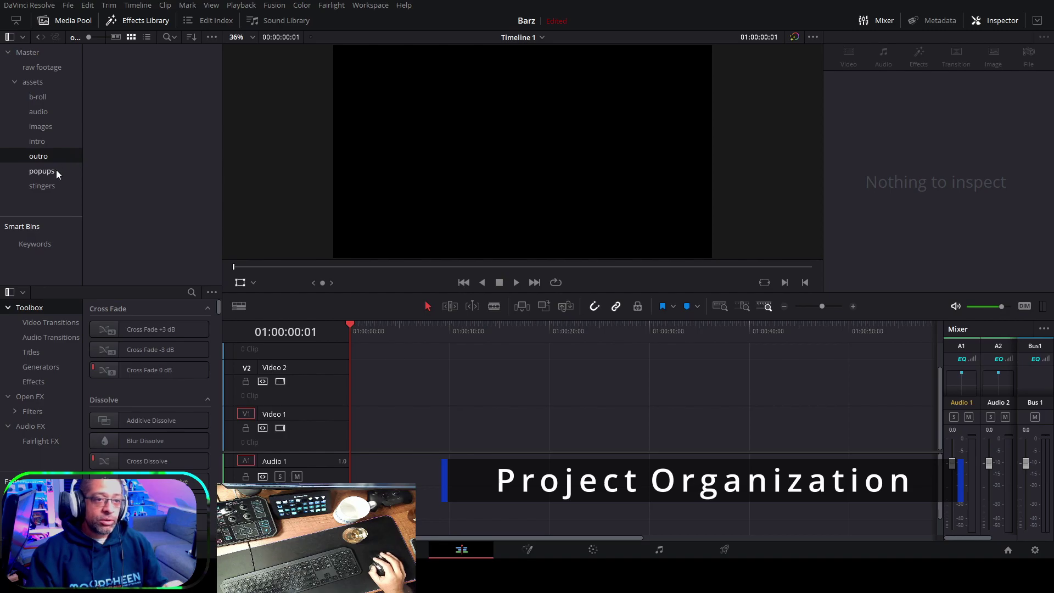
pyautogui.click(49, 172)
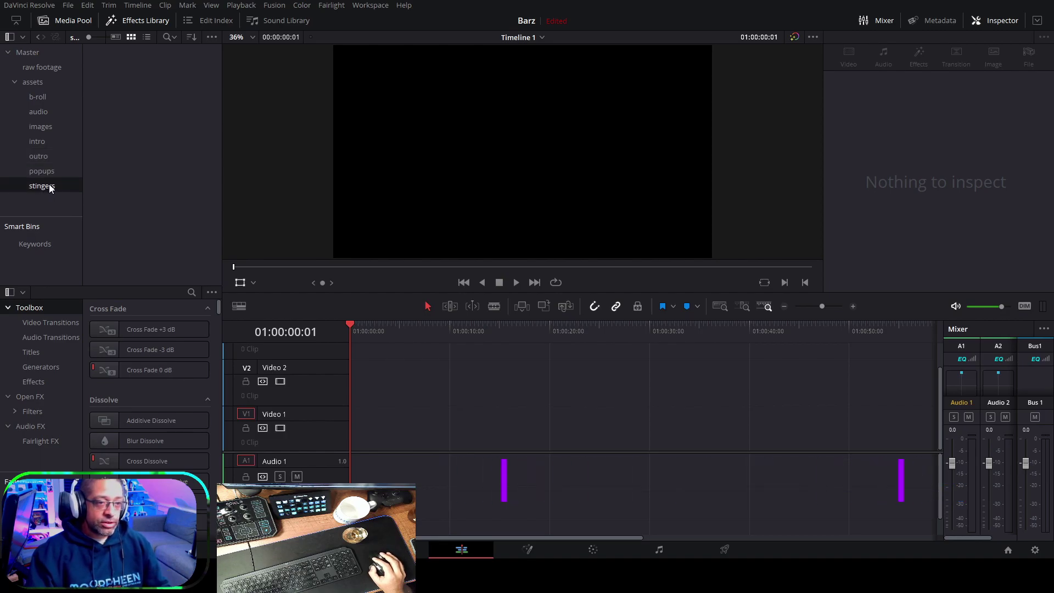
pyautogui.click(42, 67)
pyautogui.hotkey('shift', '2')
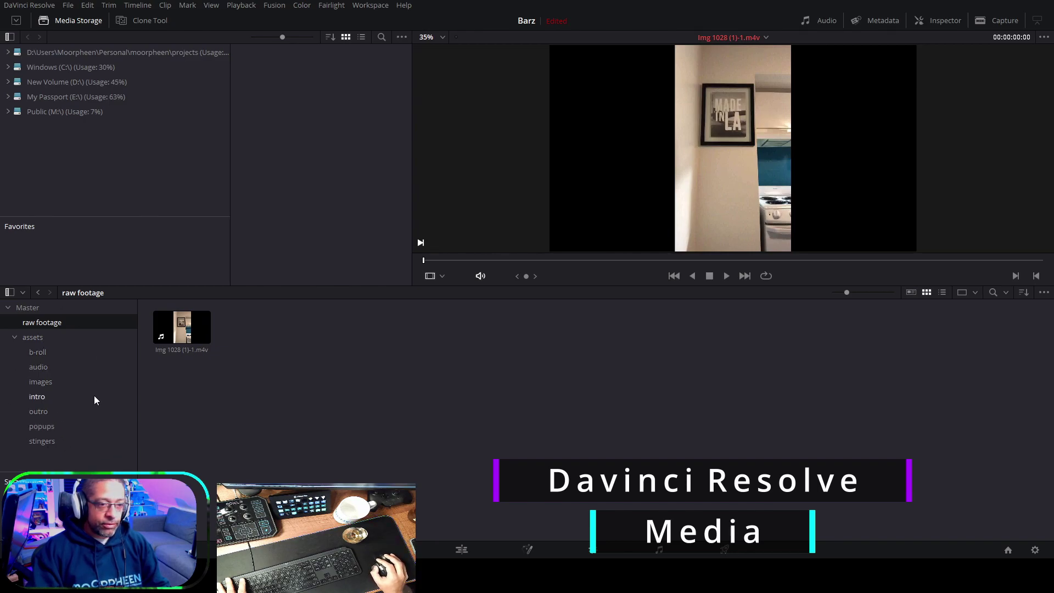
# Step through the Cut, Edit and Fusion pages, ending on the Color page's LUT library
pyautogui.click(415, 550)
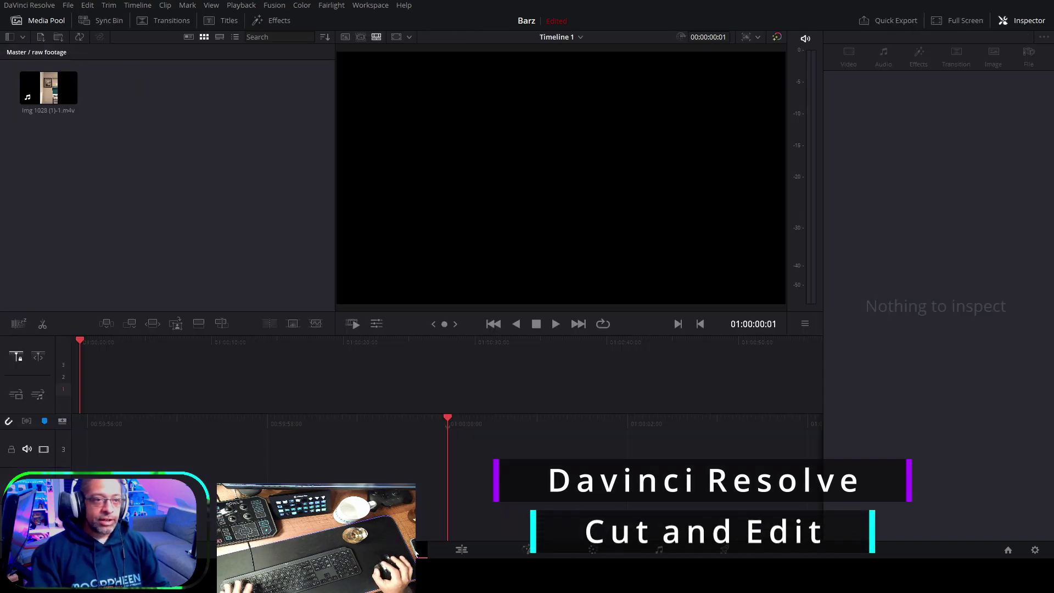
pyautogui.click(466, 553)
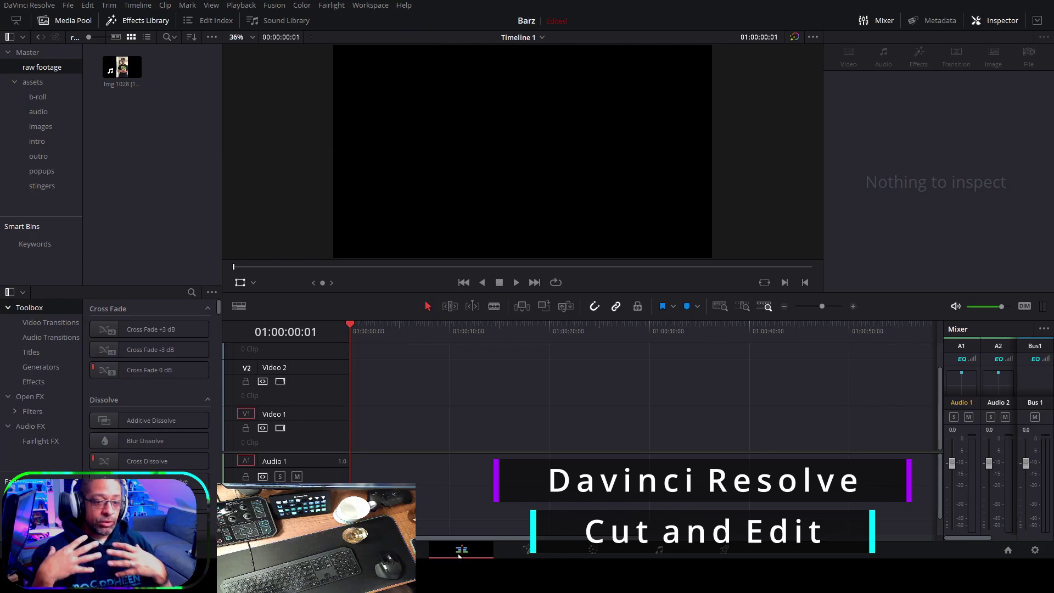
pyautogui.click(528, 549)
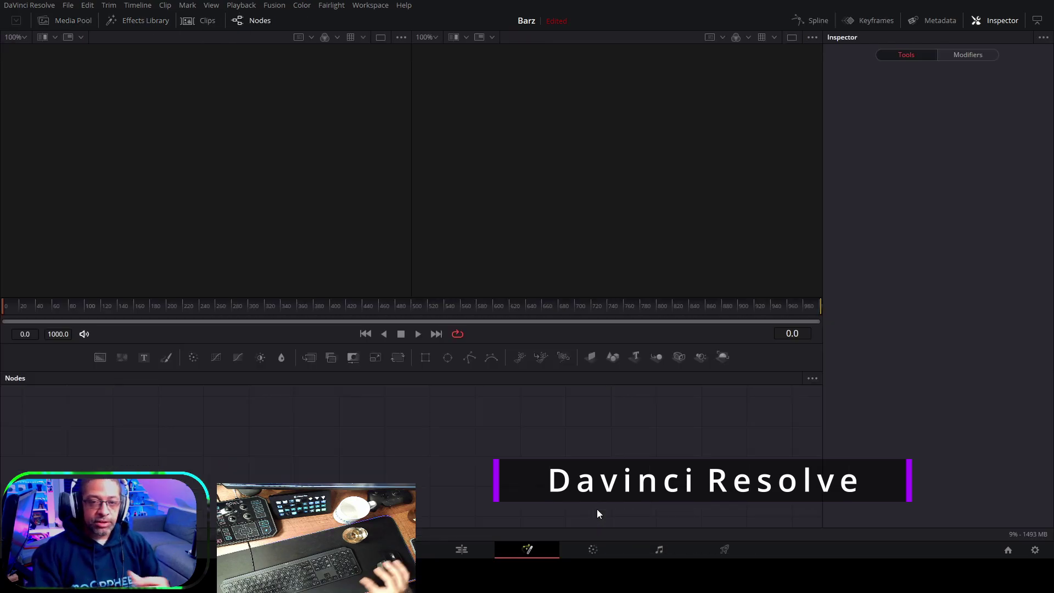
pyautogui.click(593, 549)
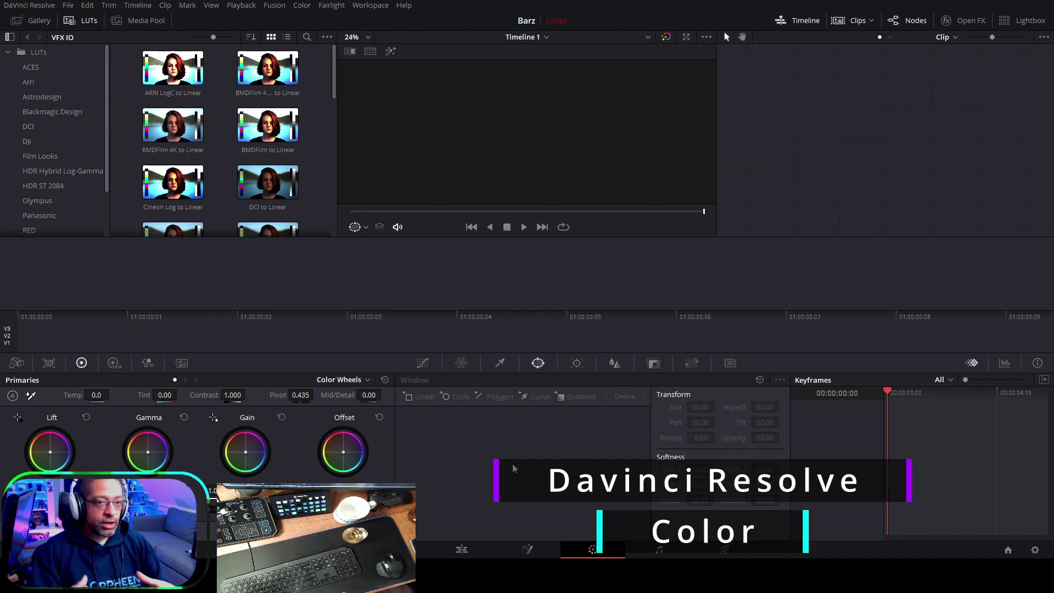
# Visit the Fairlight audio page and then the Deliver page
pyautogui.click(658, 550)
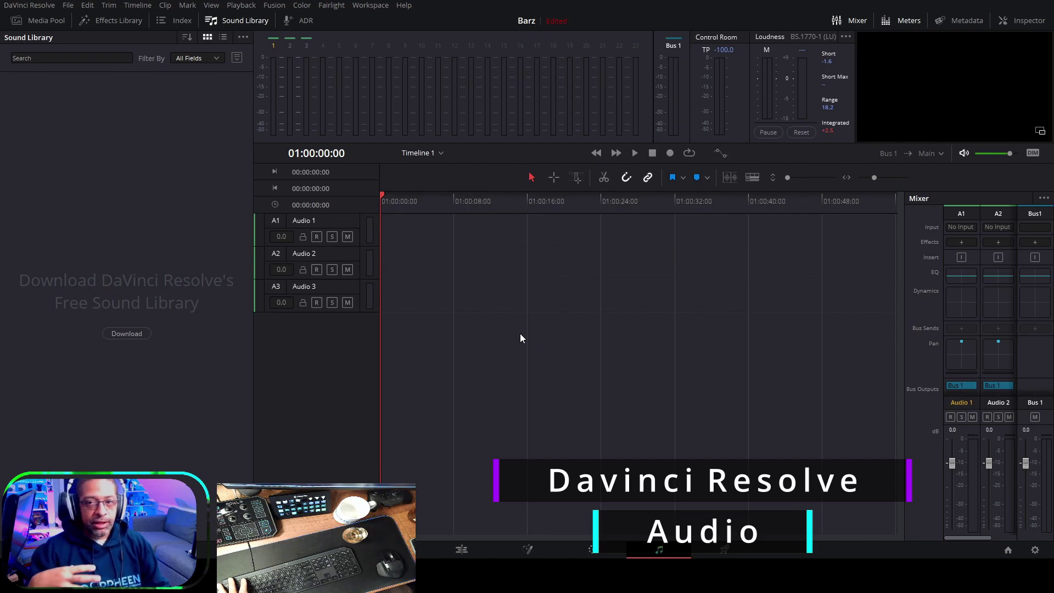
pyautogui.click(725, 553)
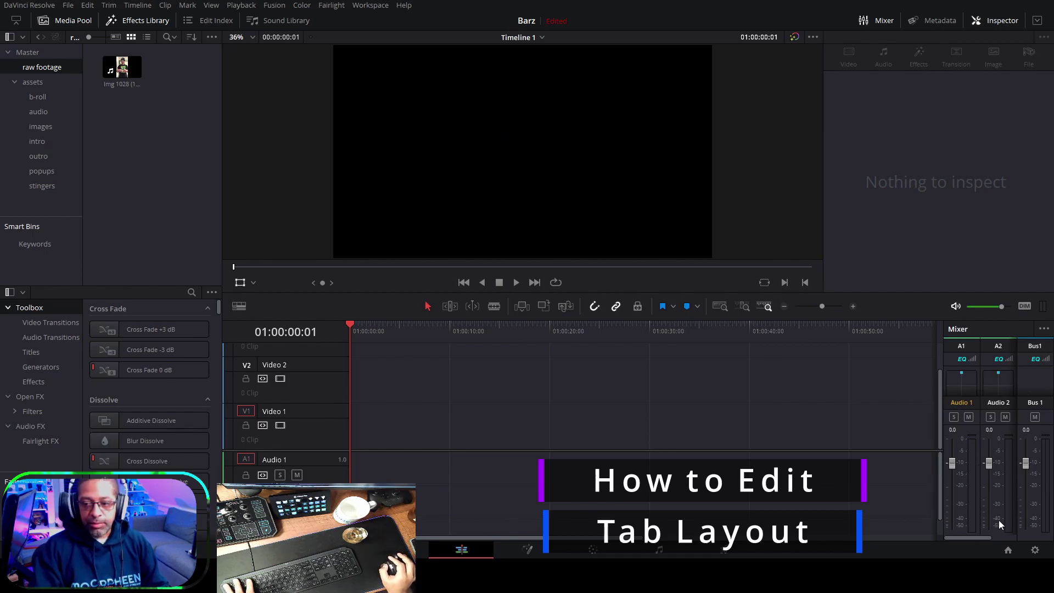
pyautogui.moveTo(980, 535)
pyautogui.mouseDown()
pyautogui.moveTo(1023, 539)
pyautogui.moveTo(980, 537)
pyautogui.mouseUp()
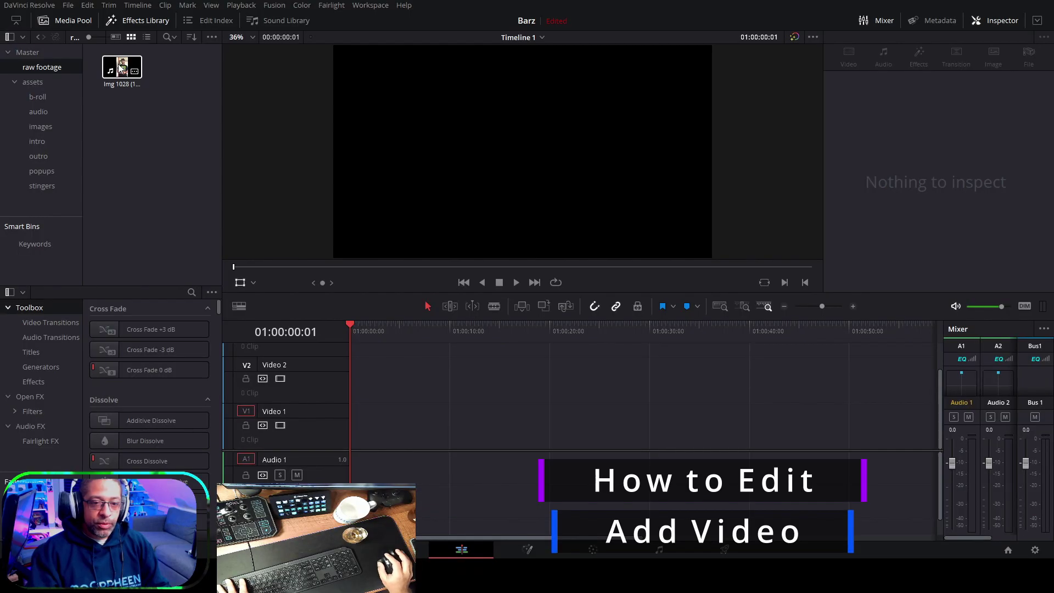
# Place Img 1028 (1)-1.m4v at the very start of Video 1 and Audio 1
pyautogui.moveTo(122, 66); pyautogui.dragTo(413, 398)
pyautogui.moveTo(382, 447); pyautogui.dragTo(368, 424)
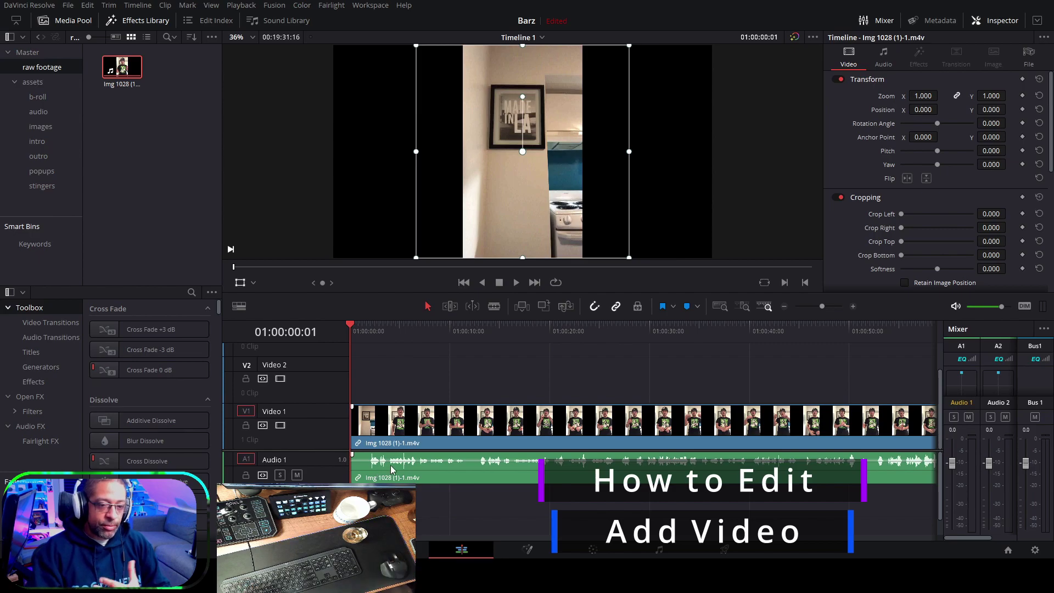
pyautogui.click(399, 447)
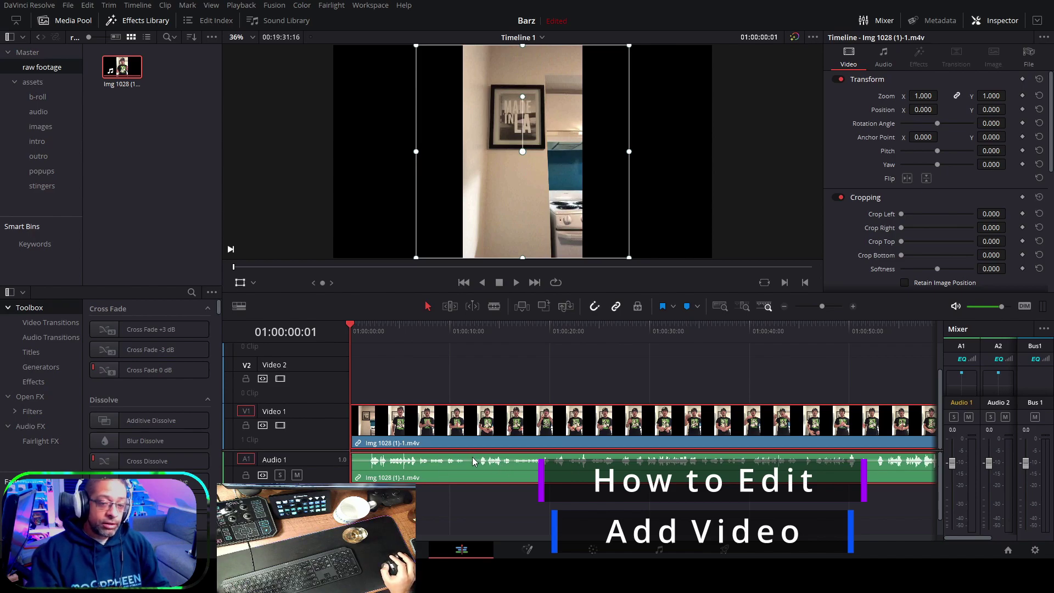
pyautogui.click(452, 506)
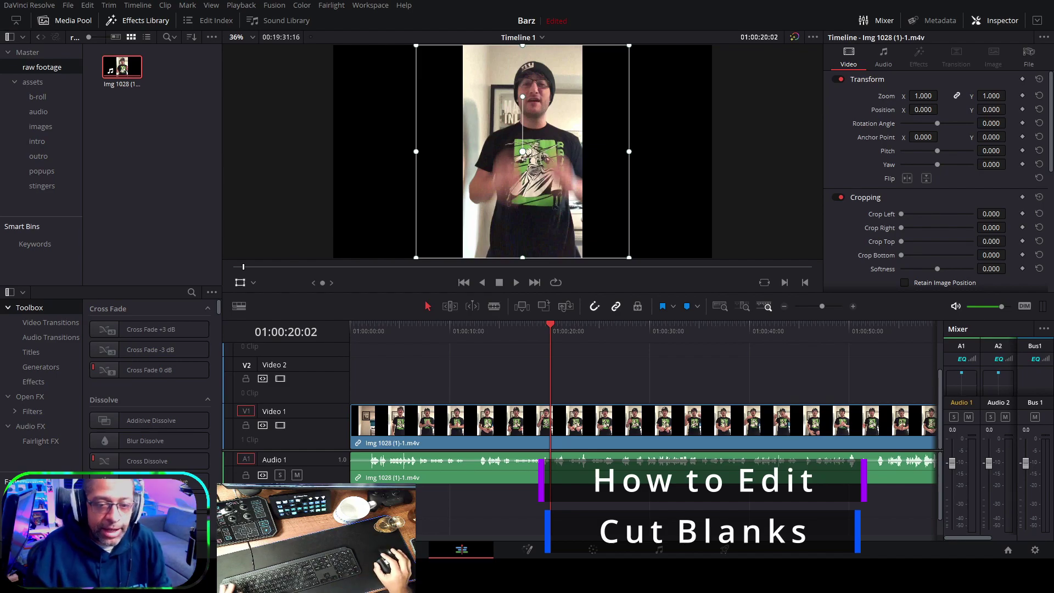
# Blade the talking clip at 01:00:01:03, where the talking begins
pyautogui.press('Home')
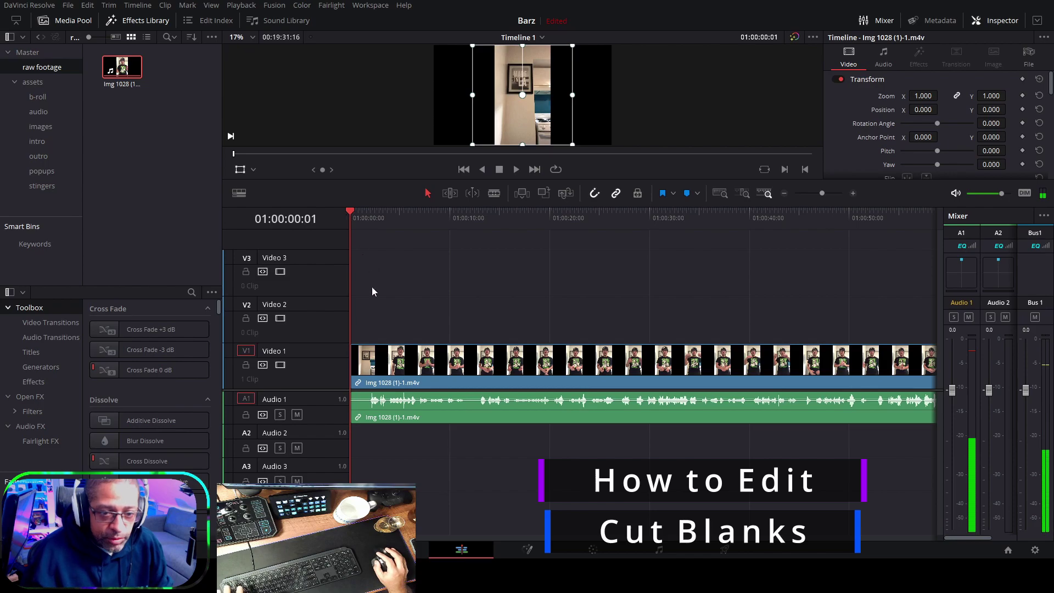
pyautogui.moveTo(350, 217)
pyautogui.mouseDown()
pyautogui.moveTo(371, 215)
pyautogui.moveTo(362, 215)
pyautogui.mouseUp()
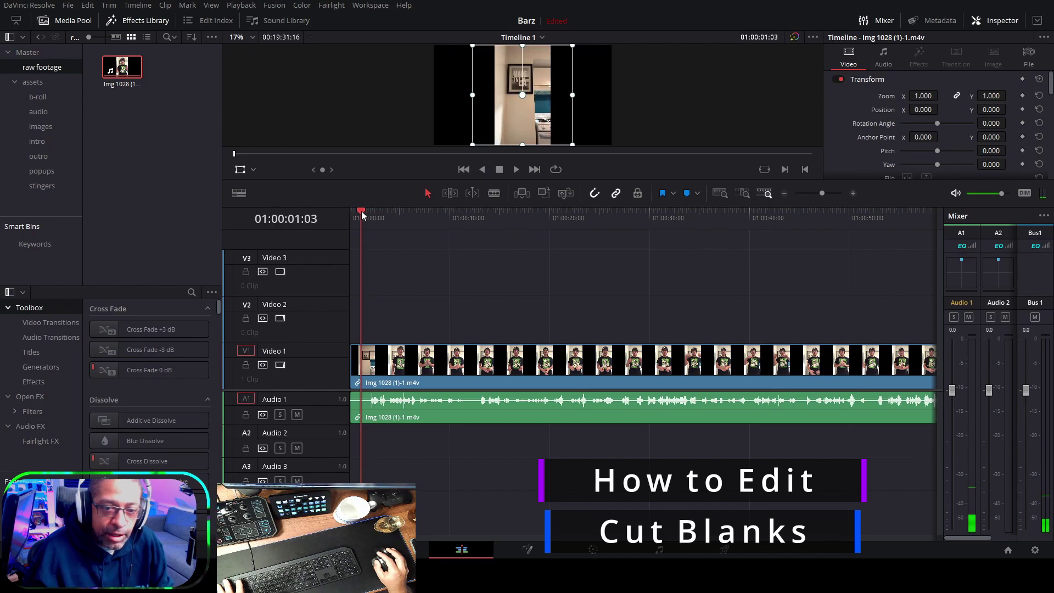
pyautogui.moveTo(362, 215); pyautogui.dragTo(362, 215)
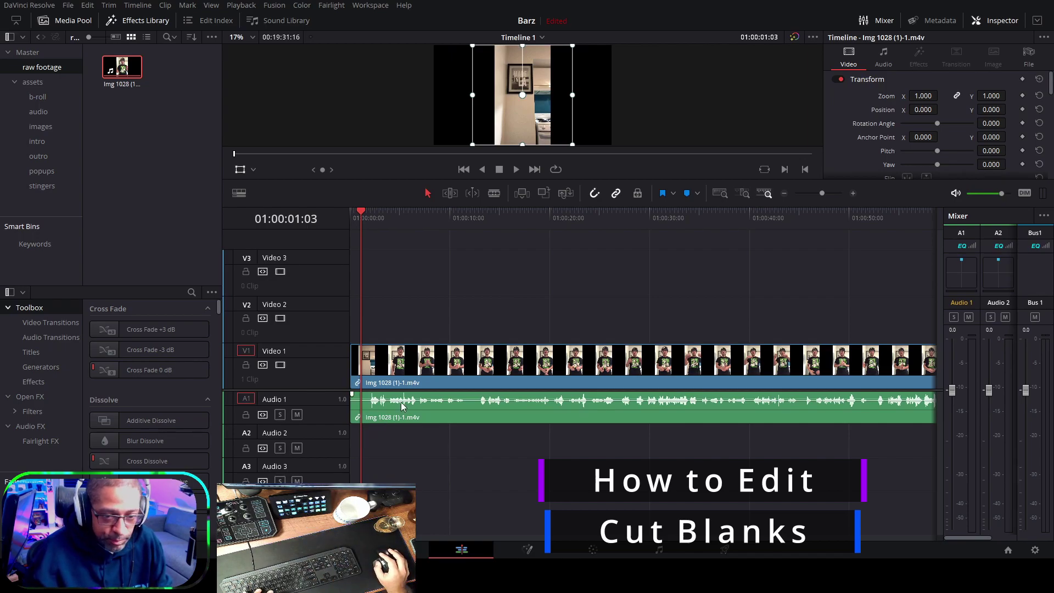
pyautogui.press('b')
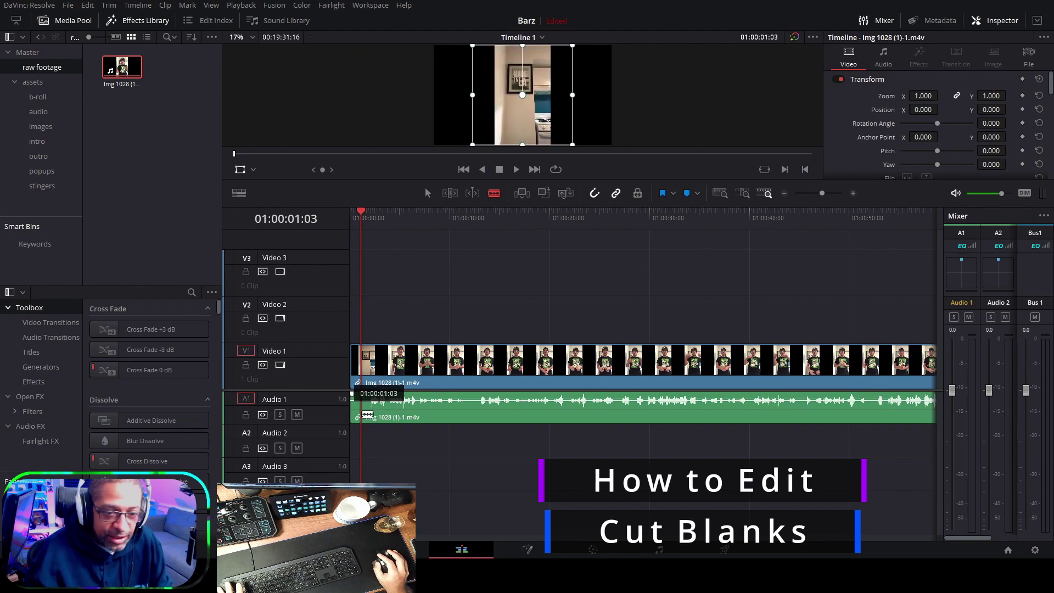
pyautogui.click(361, 414)
# Ripple delete the short blank opening piece before the cut
pyautogui.press('a')
pyautogui.press('space')
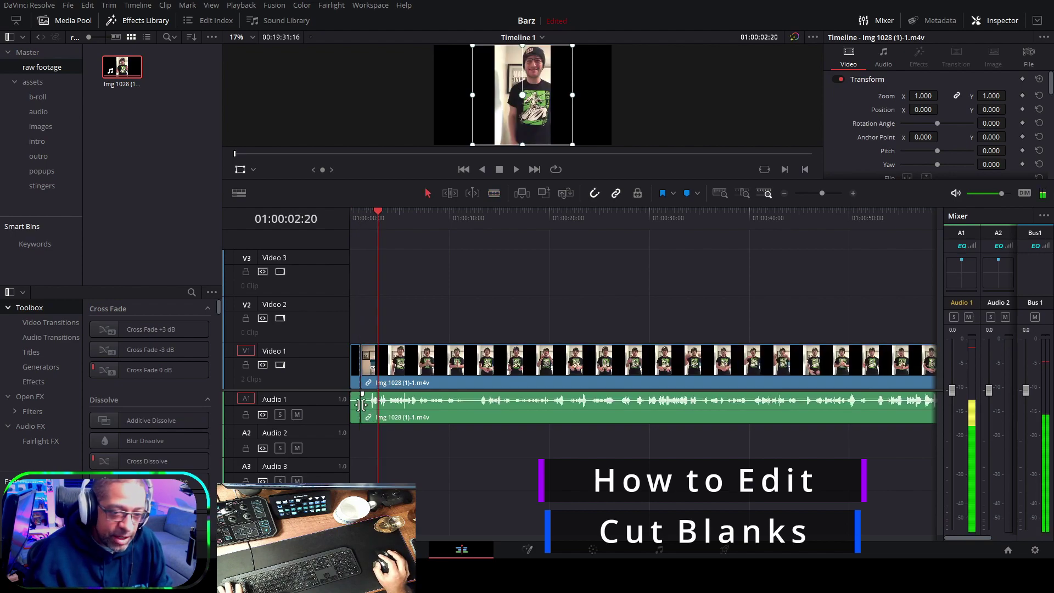
pyautogui.click(356, 370)
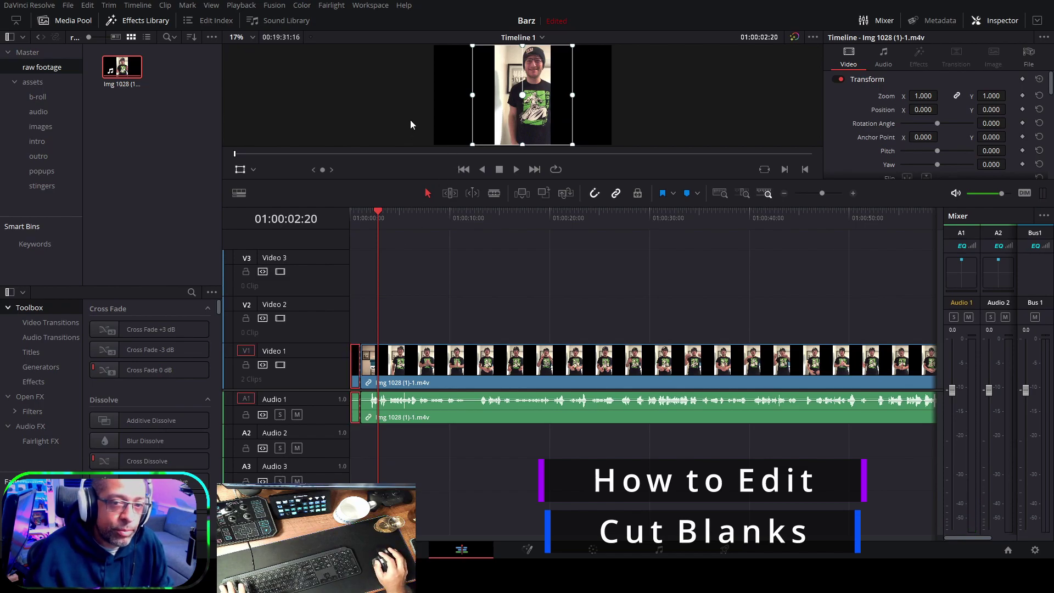
pyautogui.press('Delete')
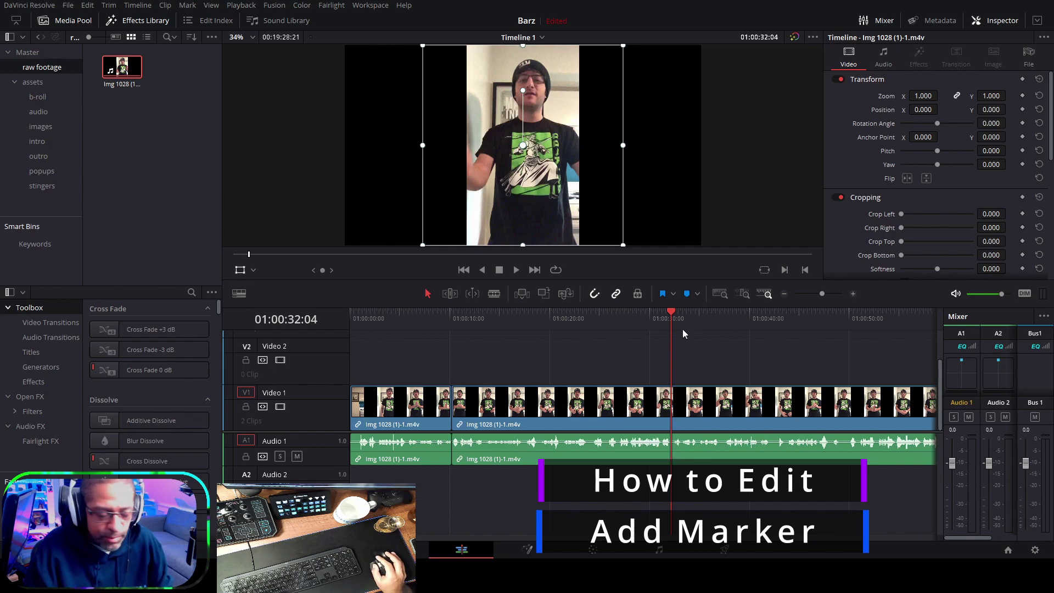
pyautogui.press('b')
pyautogui.click(671, 440)
pyautogui.moveTo(611, 312); pyautogui.dragTo(634, 313)
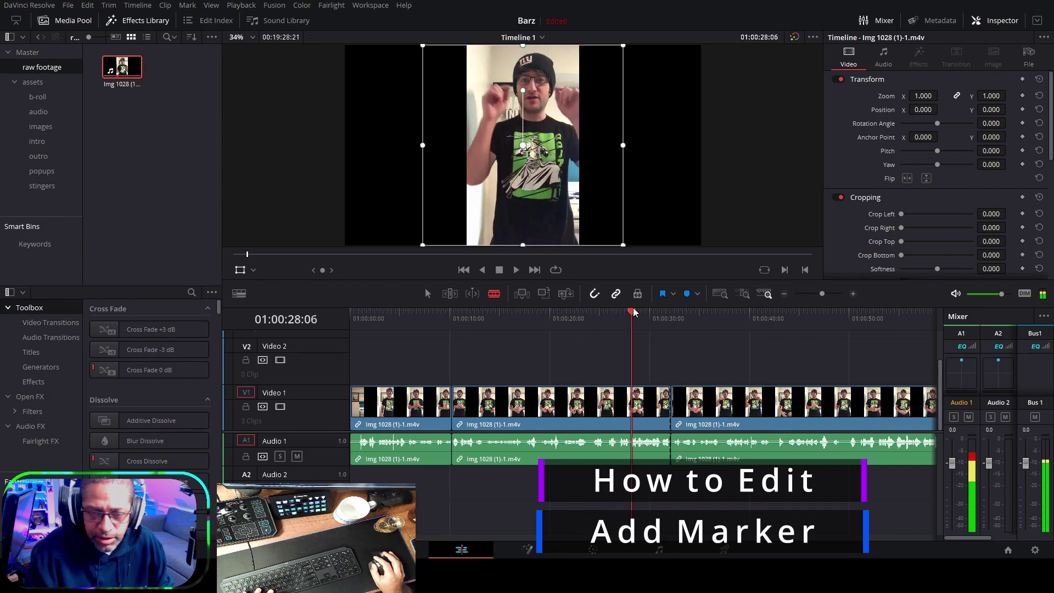
pyautogui.click(634, 454)
pyautogui.press('a')
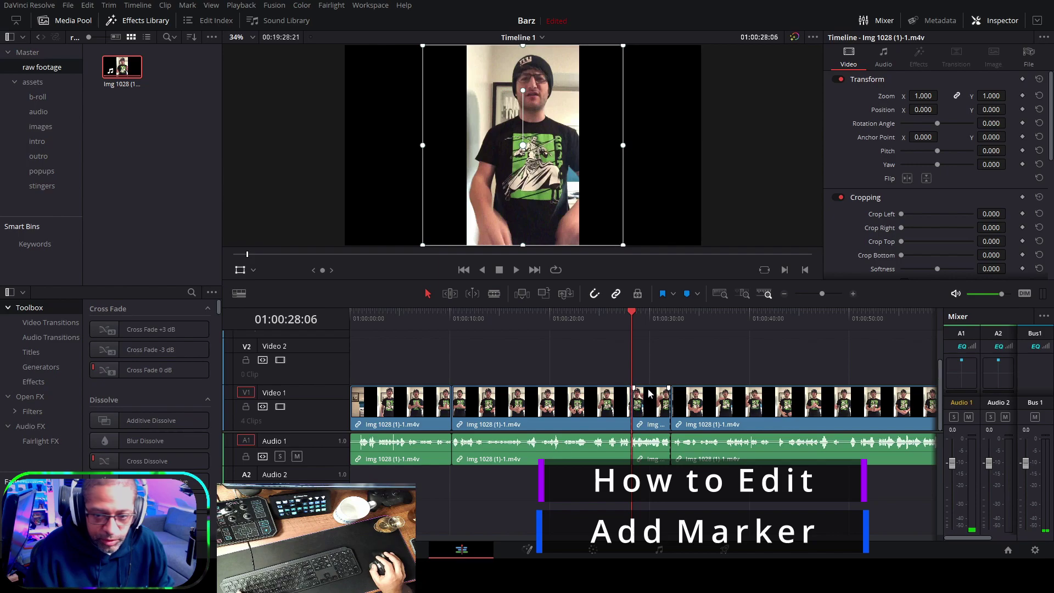
pyautogui.click(662, 411)
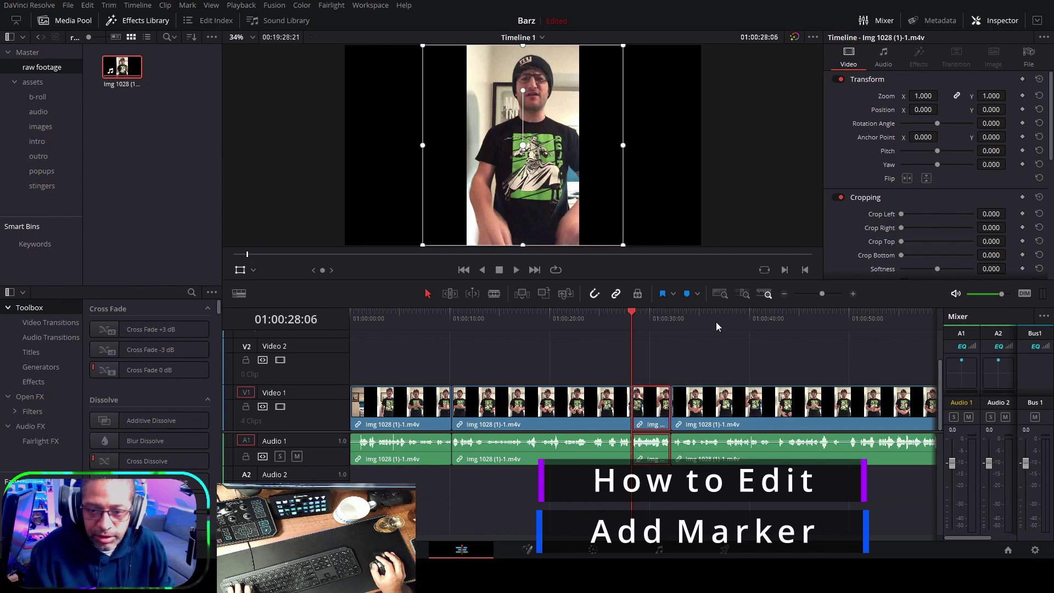
pyautogui.press('m')
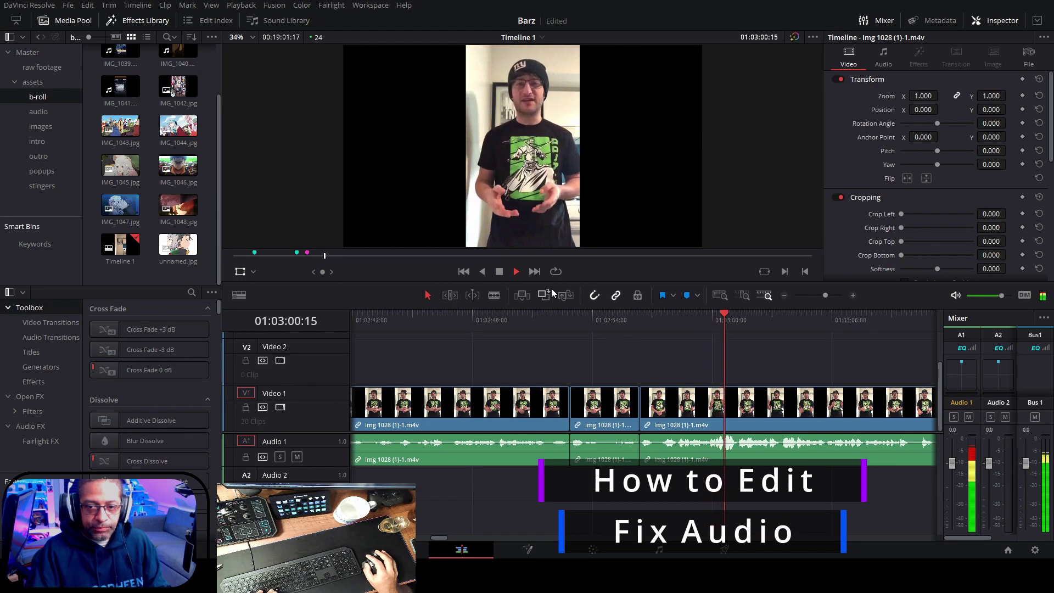
pyautogui.click(499, 271)
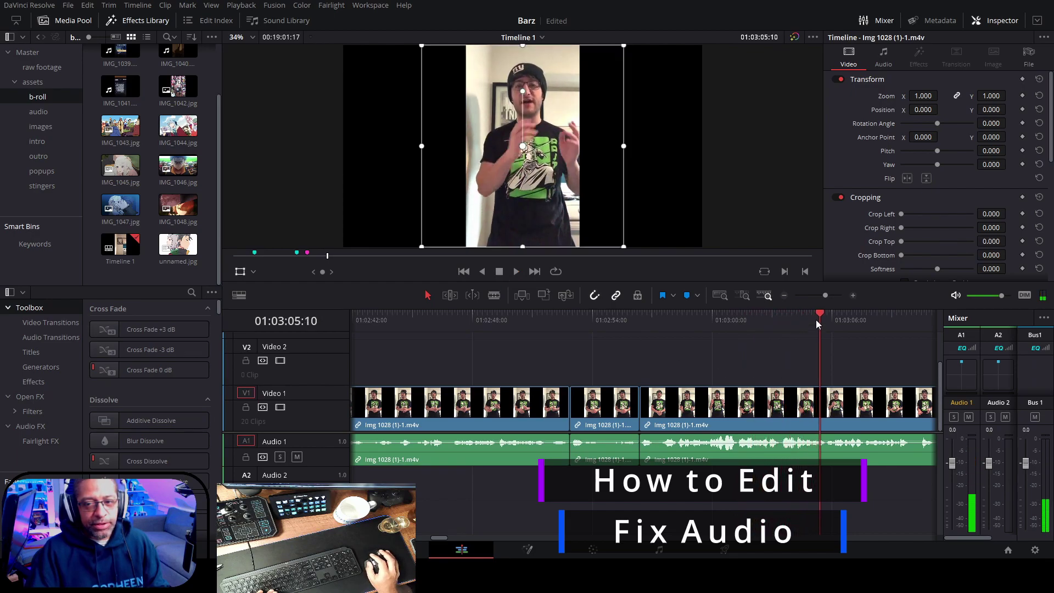
pyautogui.moveTo(816, 325); pyautogui.dragTo(649, 314)
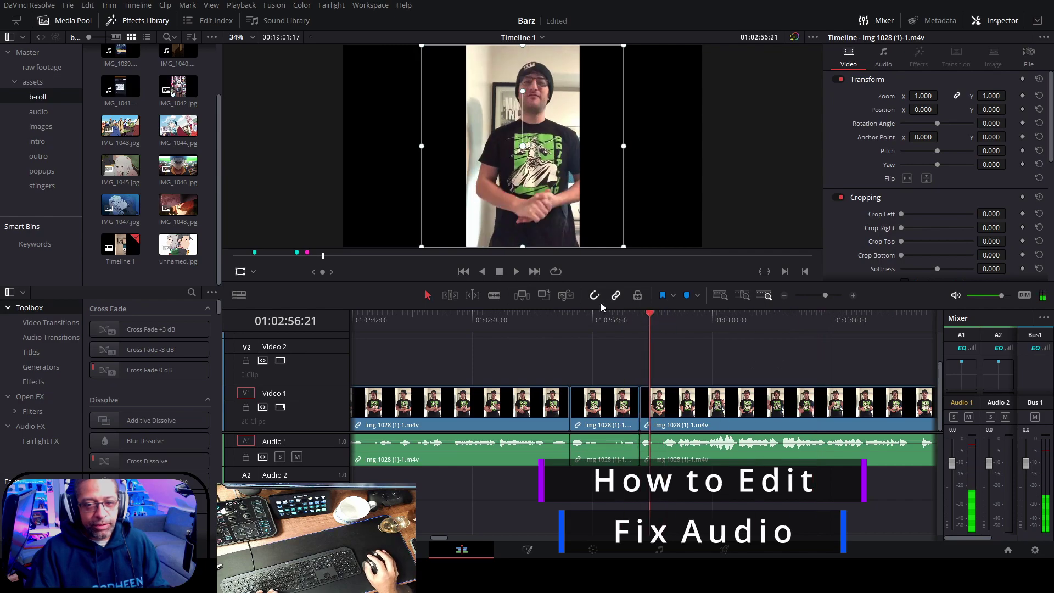
pyautogui.click(835, 318)
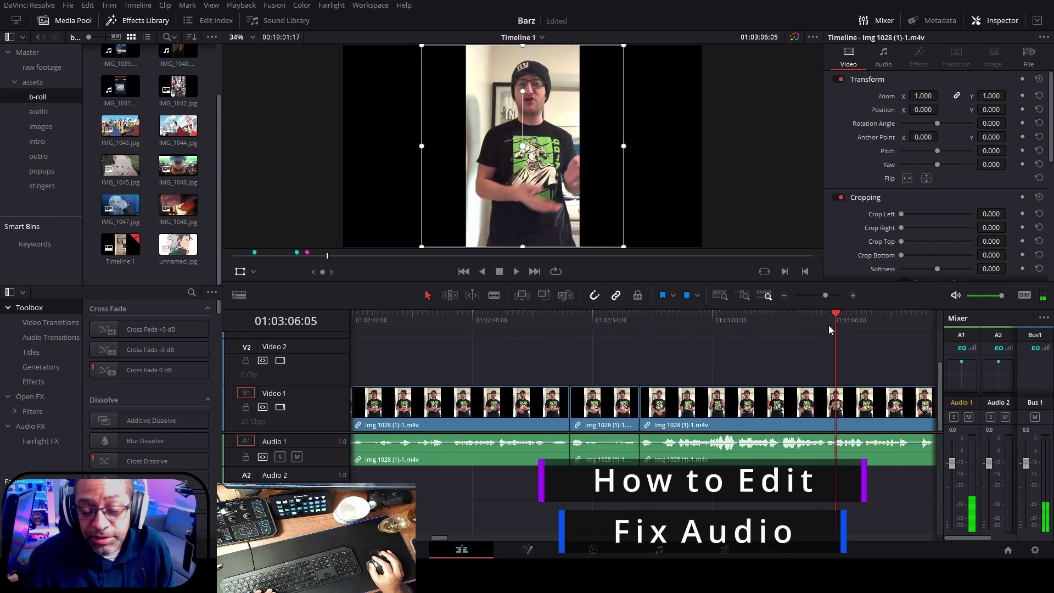
pyautogui.scroll(2, 830, 329)
pyautogui.click(397, 317)
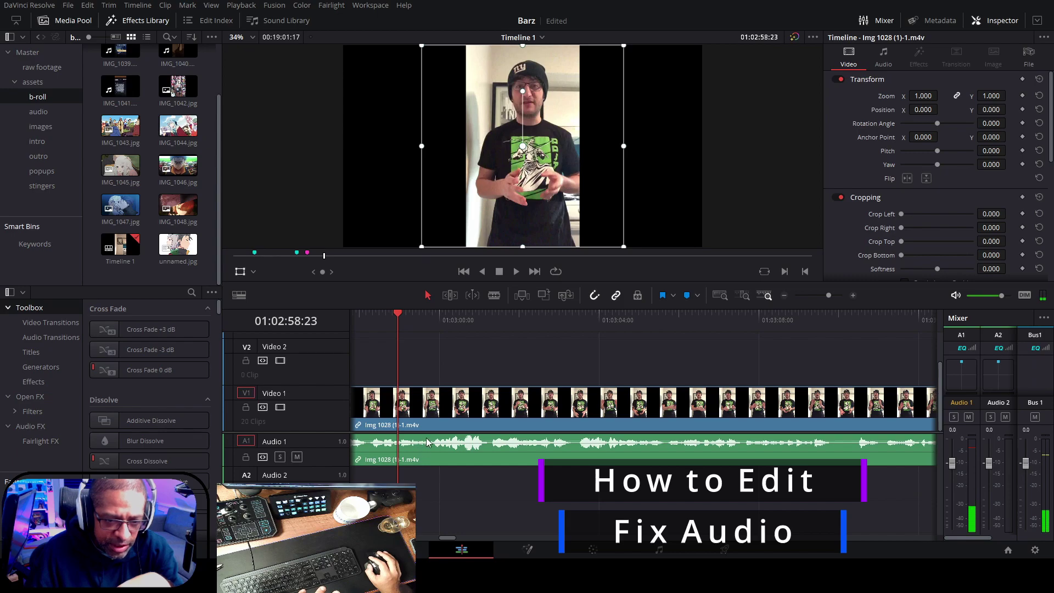
# Blade the talking clip at 01:02:59:20 and 01:03:04:23
pyautogui.moveTo(397, 318); pyautogui.dragTo(616, 332)
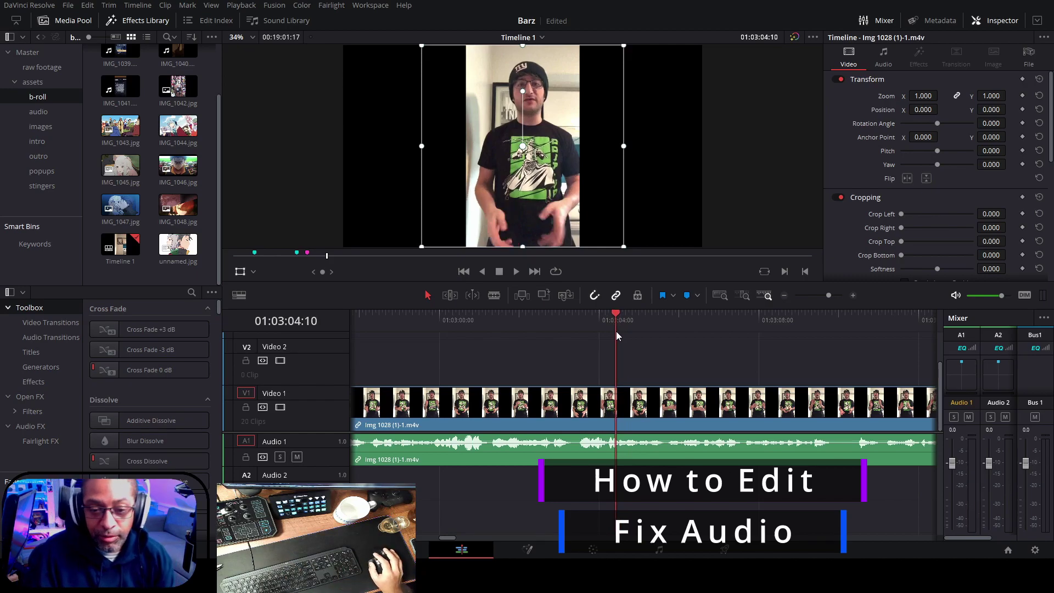
pyautogui.moveTo(617, 315); pyautogui.dragTo(432, 331)
pyautogui.press('b')
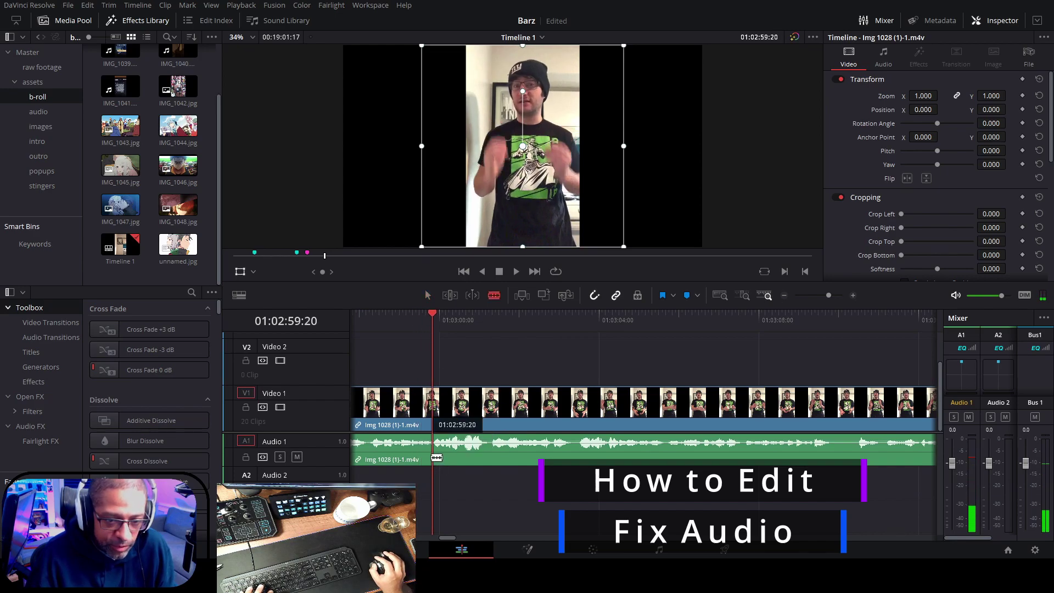
pyautogui.click(438, 457)
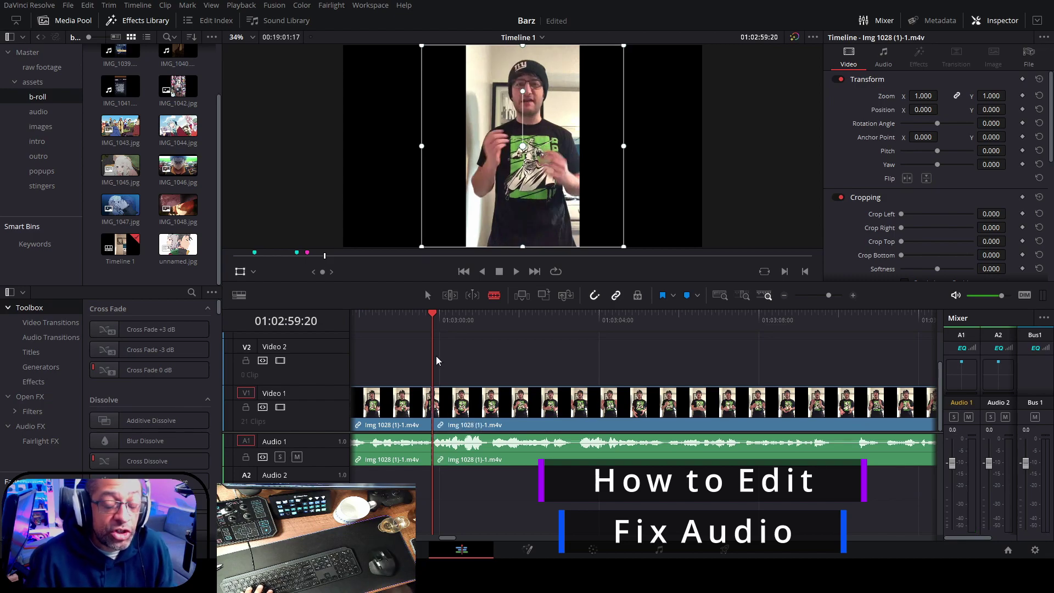
pyautogui.click(637, 424)
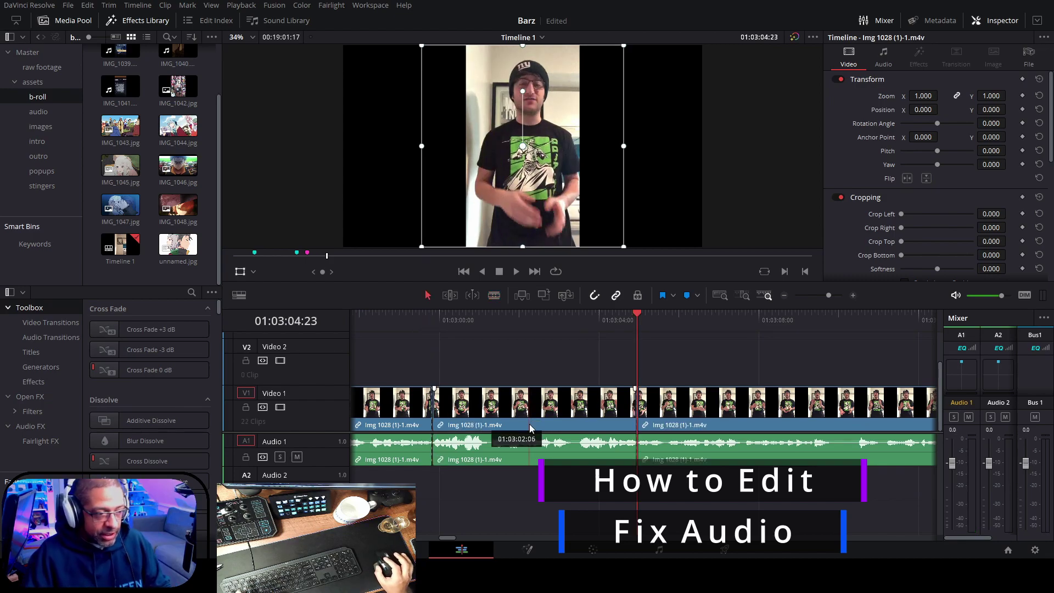
pyautogui.press('a')
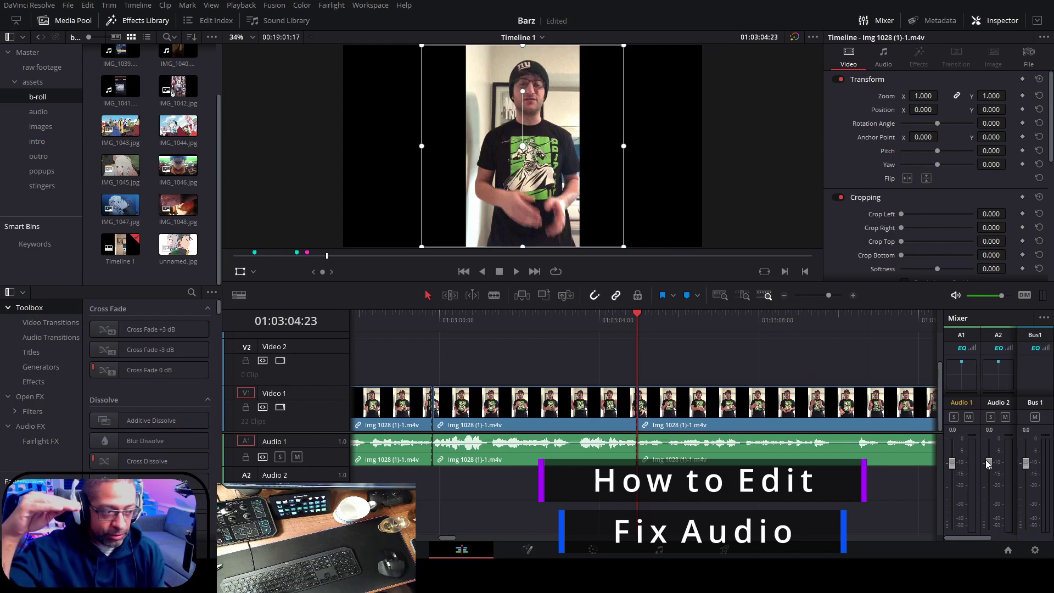
# Lift the cut piece onto Video 2 and Audio 2, widen the mixer, and review playback
pyautogui.moveTo(532, 388); pyautogui.dragTo(531, 341)
pyautogui.moveTo(631, 317); pyautogui.dragTo(738, 340)
pyautogui.hscroll(3, 702, 494)
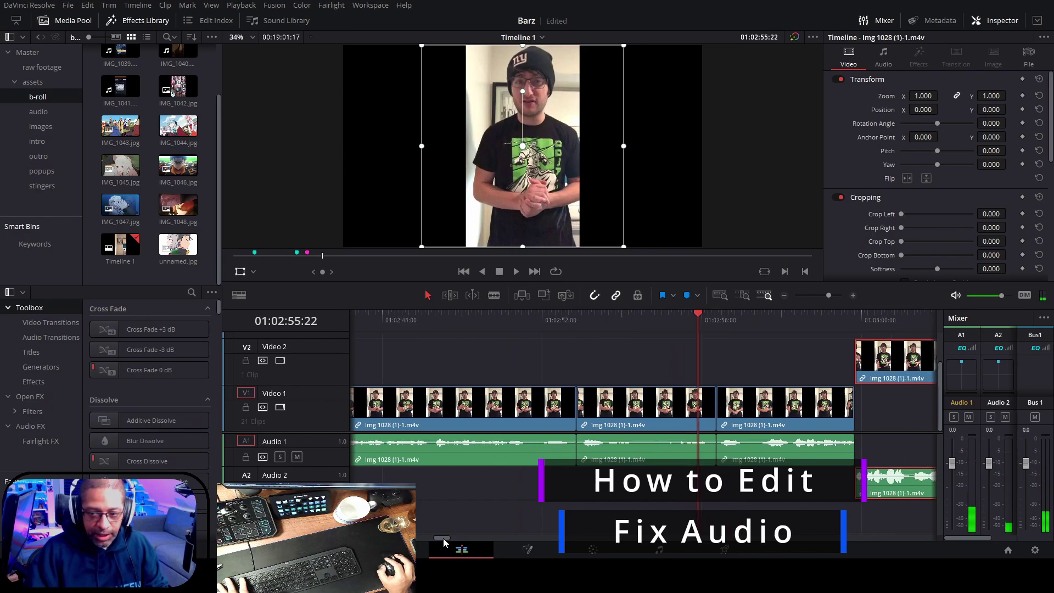
pyautogui.moveTo(942, 403); pyautogui.dragTo(868, 403)
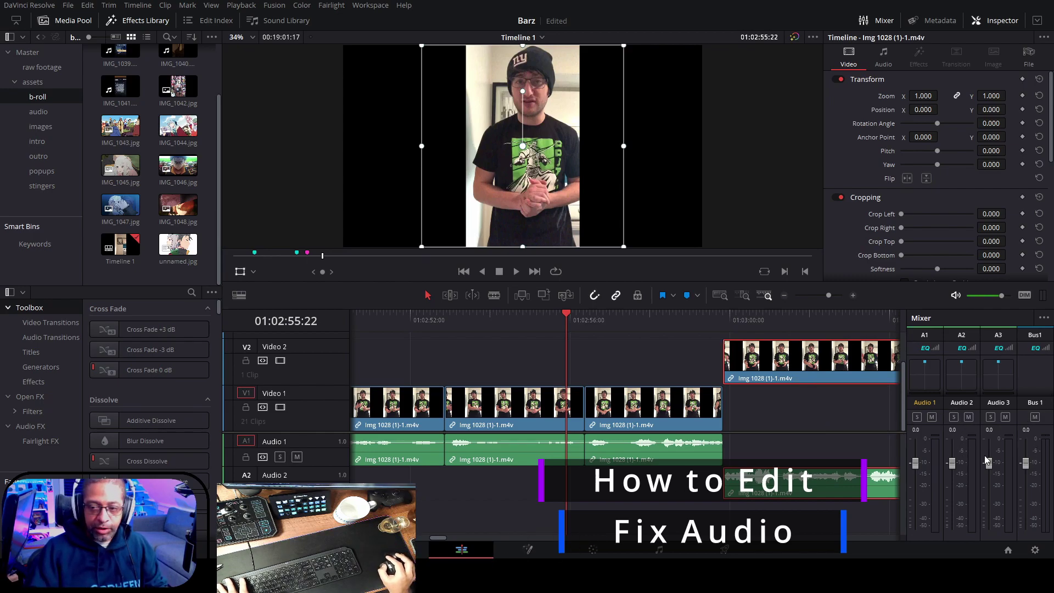
pyautogui.click(517, 271)
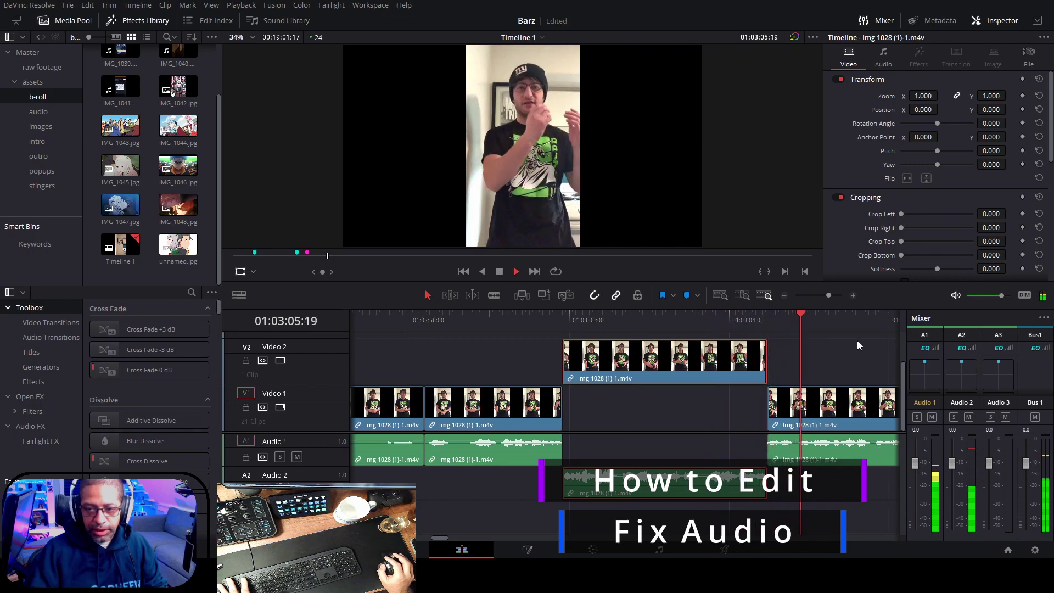
pyautogui.click(499, 271)
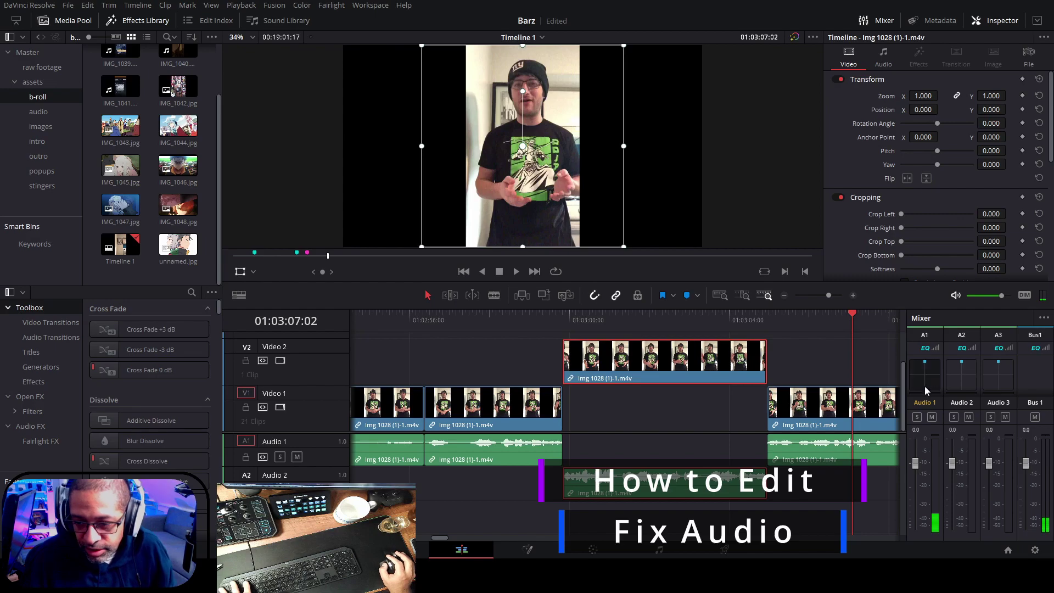
# Lower the Audio 2 fader to about -7.9 dB and replay from 01:02:56:22
pyautogui.moveTo(849, 312); pyautogui.dragTo(500, 318)
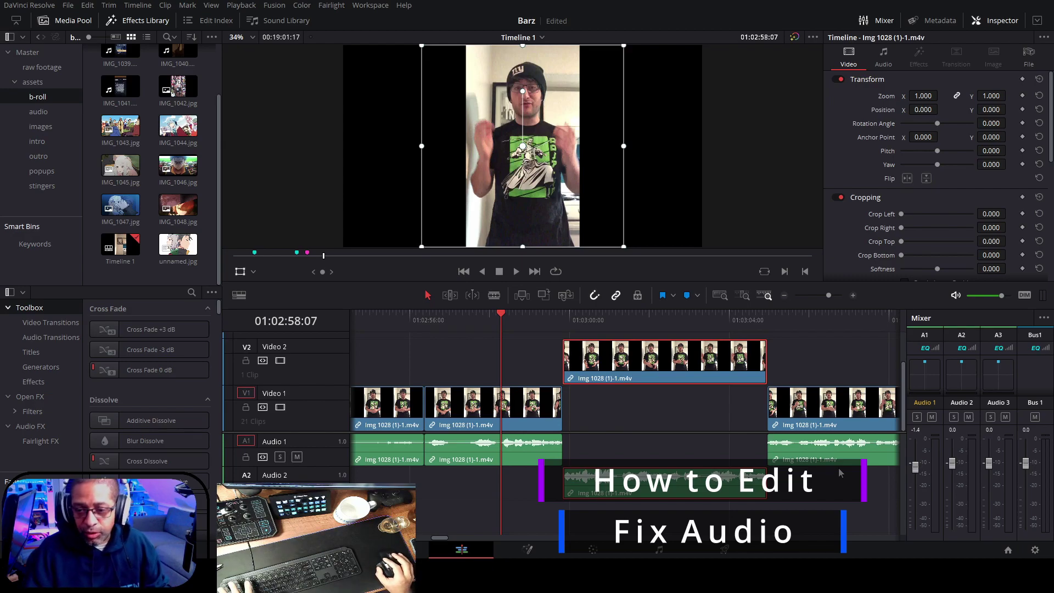
pyautogui.moveTo(500, 314); pyautogui.dragTo(586, 317)
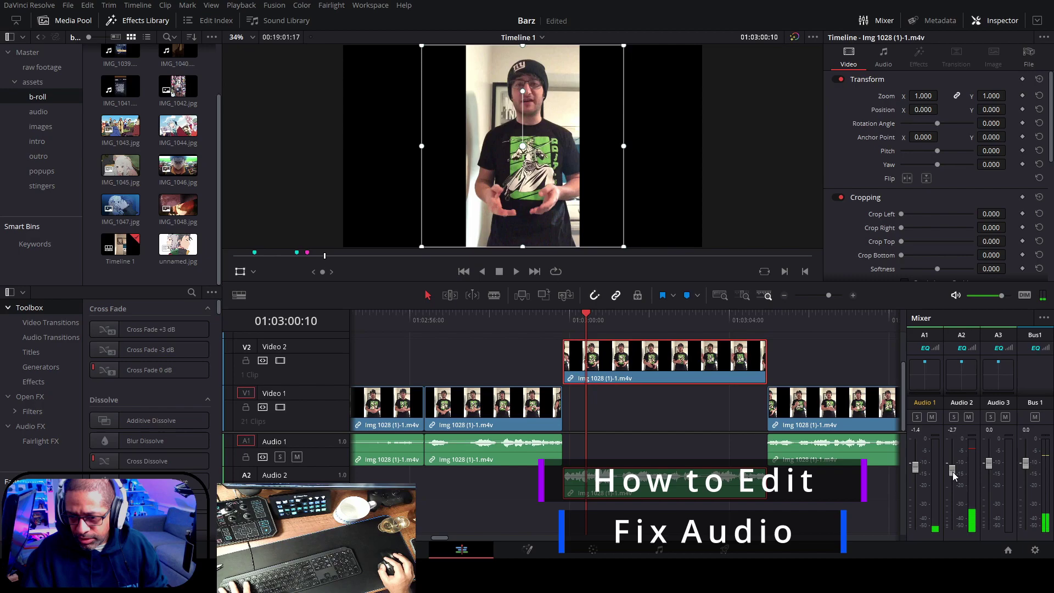
pyautogui.press('space')
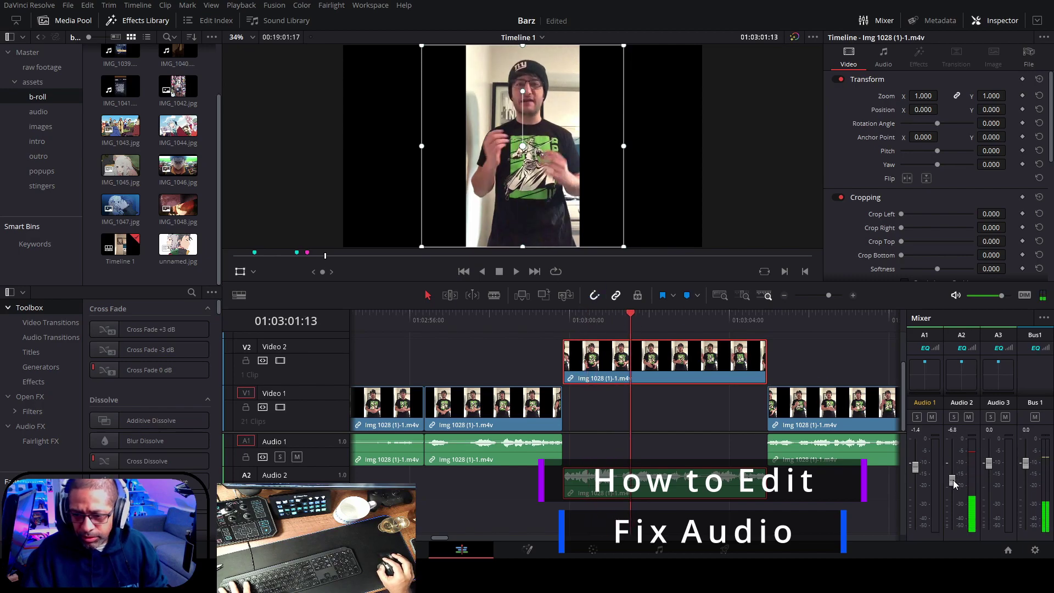
pyautogui.moveTo(626, 317)
pyautogui.mouseDown()
pyautogui.moveTo(574, 318)
pyautogui.moveTo(736, 320)
pyautogui.moveTo(478, 312)
pyautogui.moveTo(622, 322)
pyautogui.mouseUp()
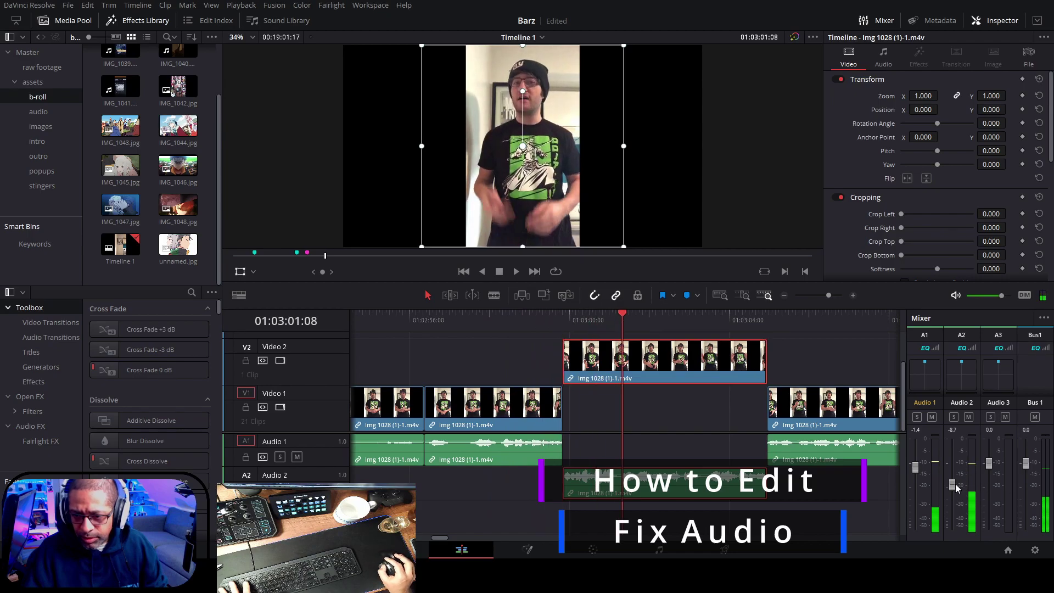
pyautogui.moveTo(513, 314); pyautogui.dragTo(446, 311)
pyautogui.click(516, 272)
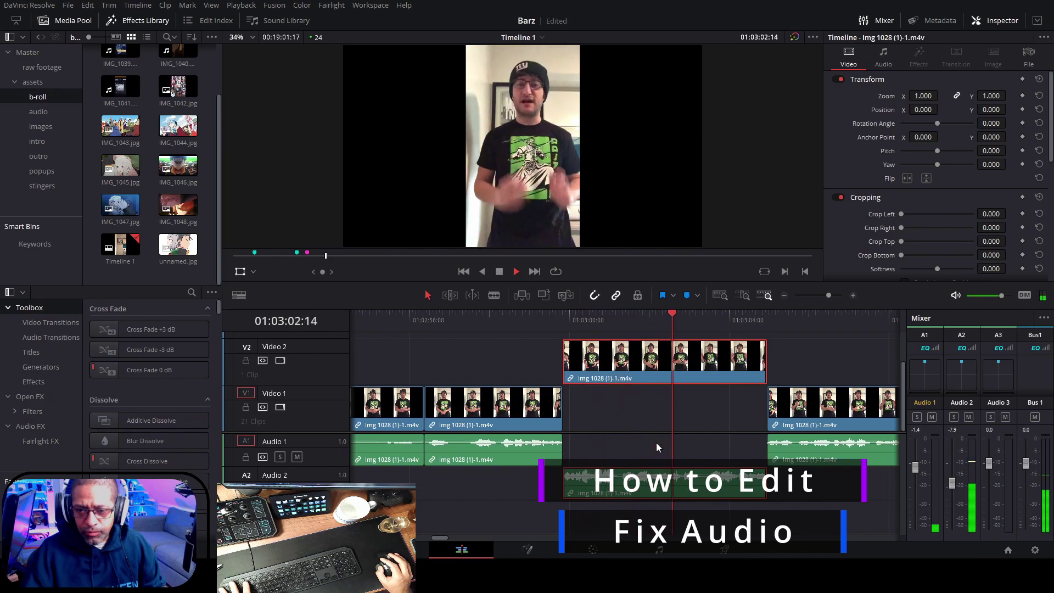
pyautogui.click(500, 272)
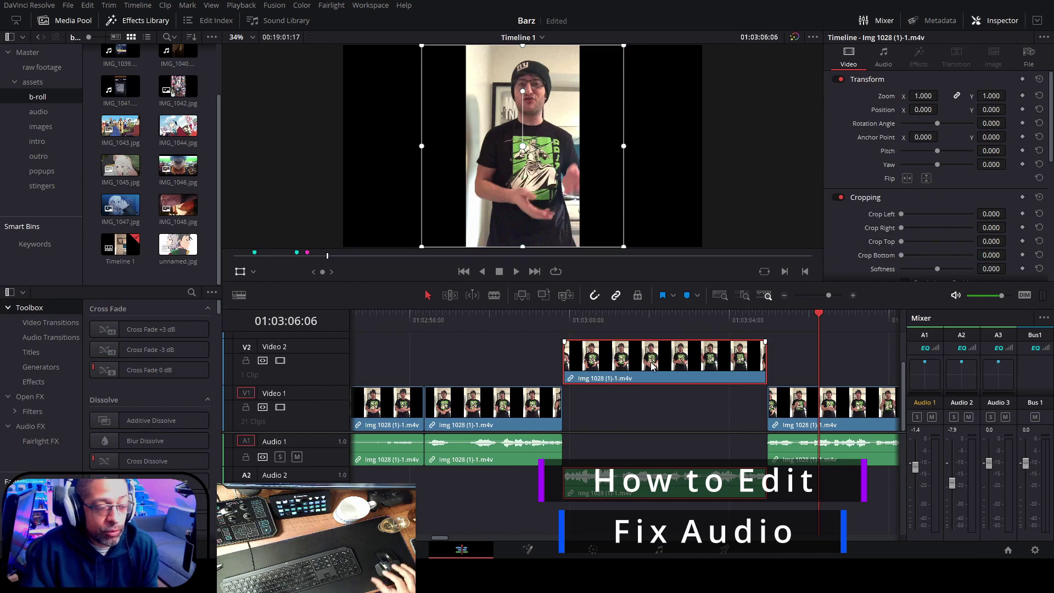
pyautogui.moveTo(437, 539); pyautogui.dragTo(446, 536)
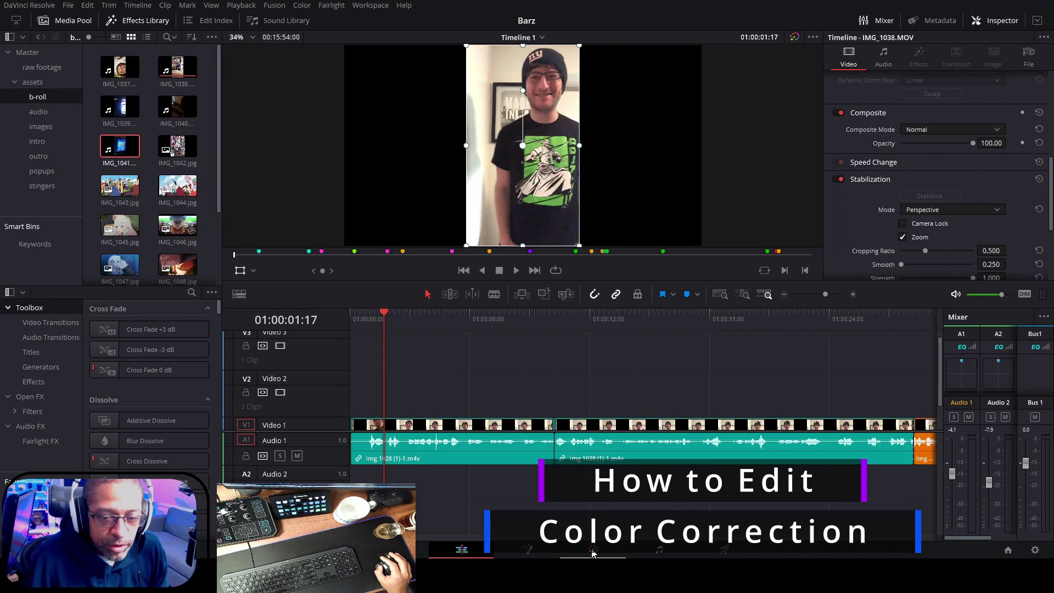
# On the Color page, browse LUT folders from Blackmagic Design to Panasonic, ending on ACES
pyautogui.click(593, 551)
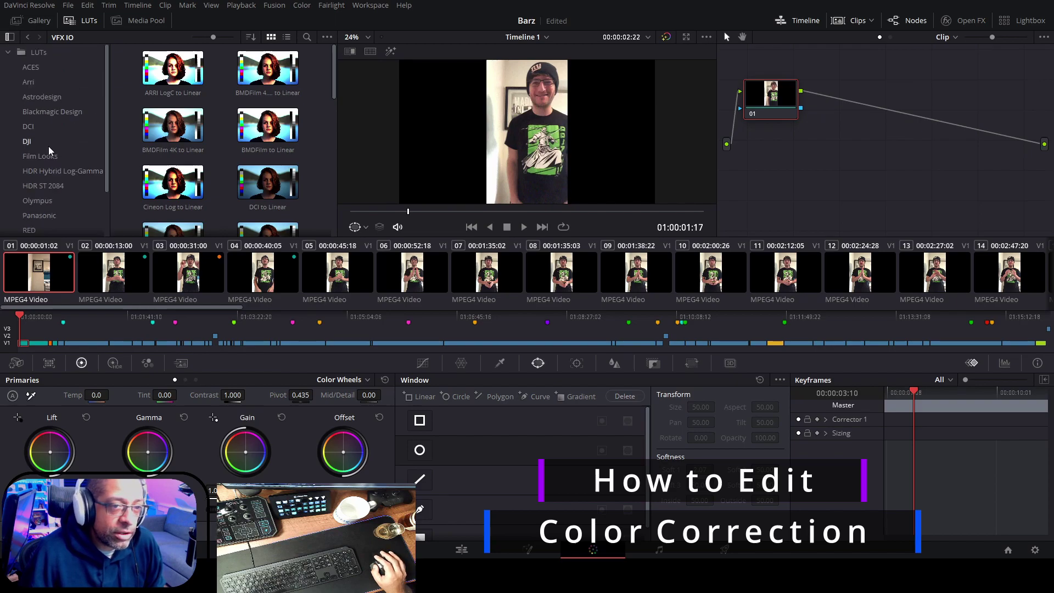
pyautogui.click(52, 111)
pyautogui.click(28, 125)
pyautogui.click(28, 141)
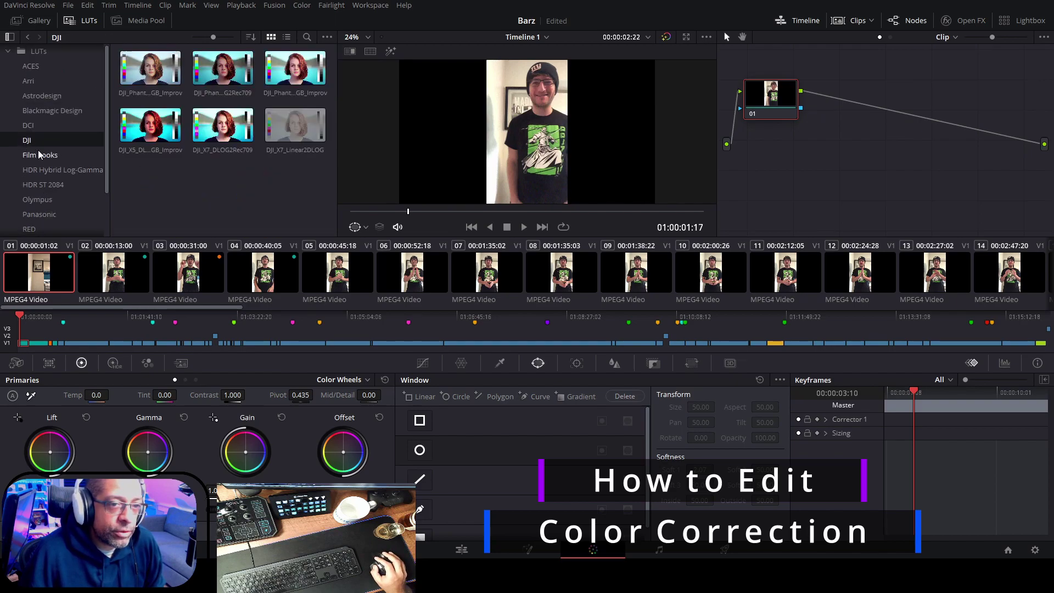
pyautogui.click(34, 156)
pyautogui.click(44, 170)
pyautogui.click(43, 185)
pyautogui.click(41, 214)
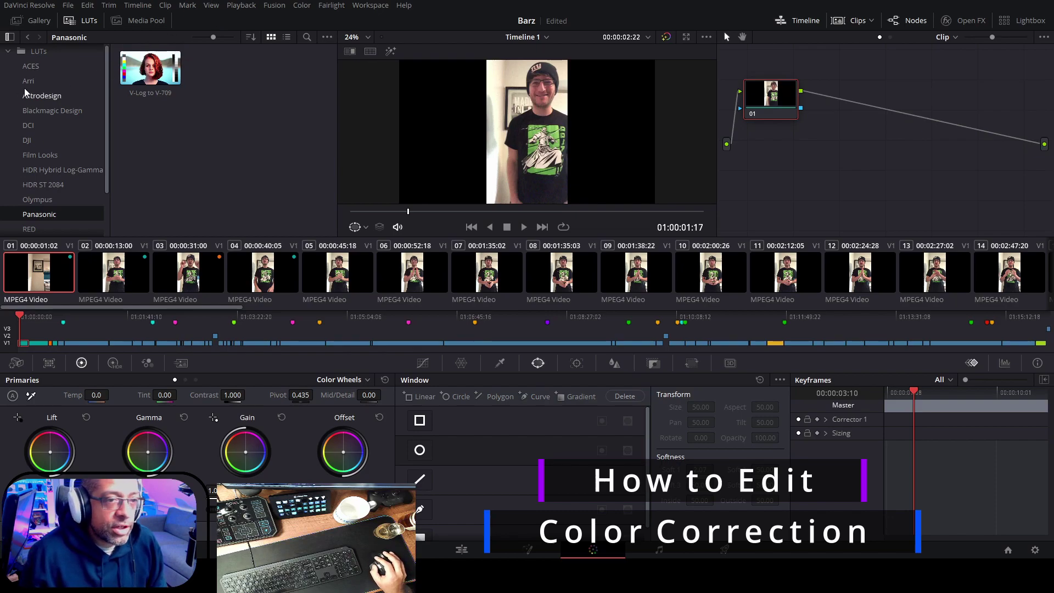
pyautogui.scroll(1, 54, 88)
pyautogui.click(29, 69)
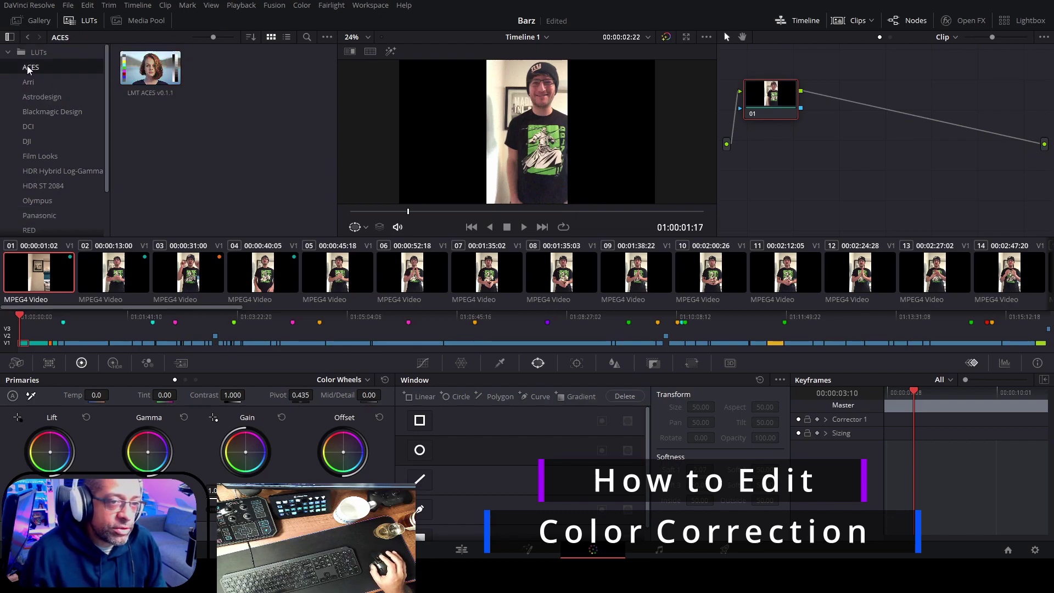